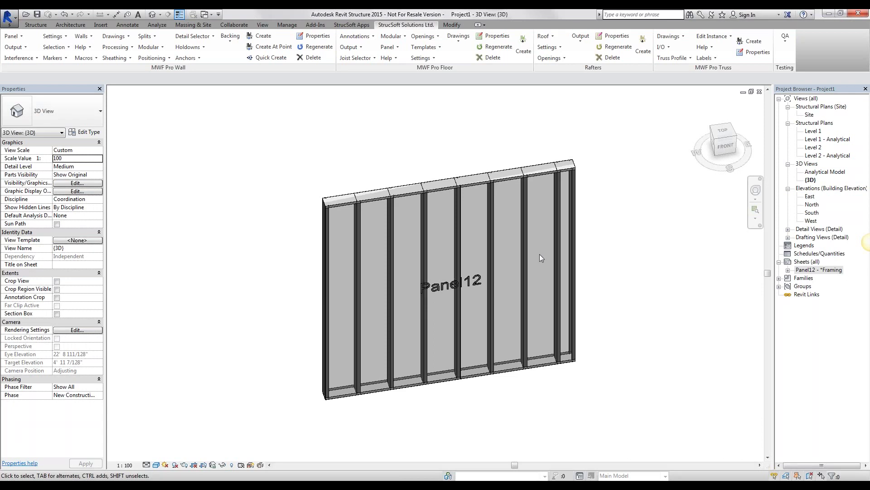
Step: Check the labels of several panel studs, finishing on the S5 stud
click(523, 265)
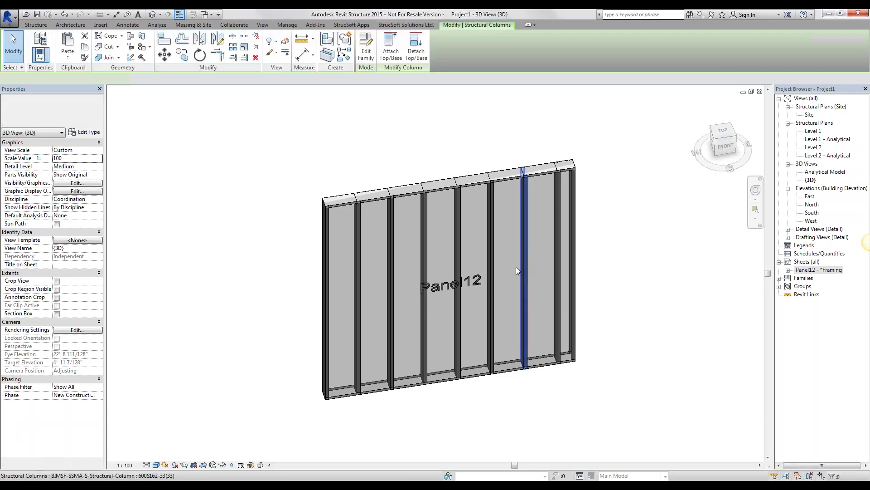
click(493, 273)
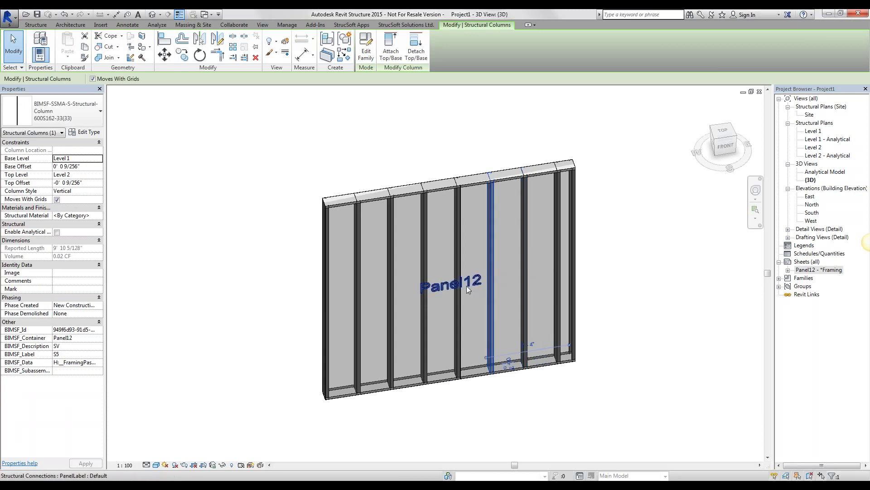
click(527, 243)
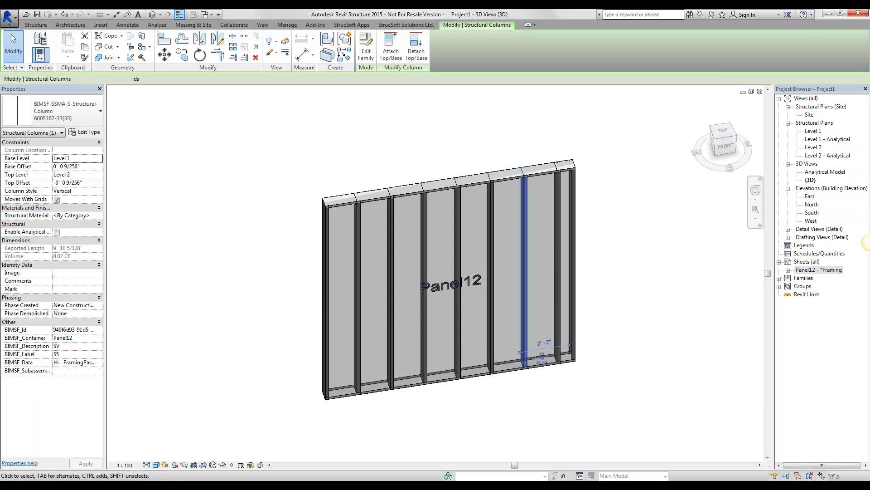
click(458, 252)
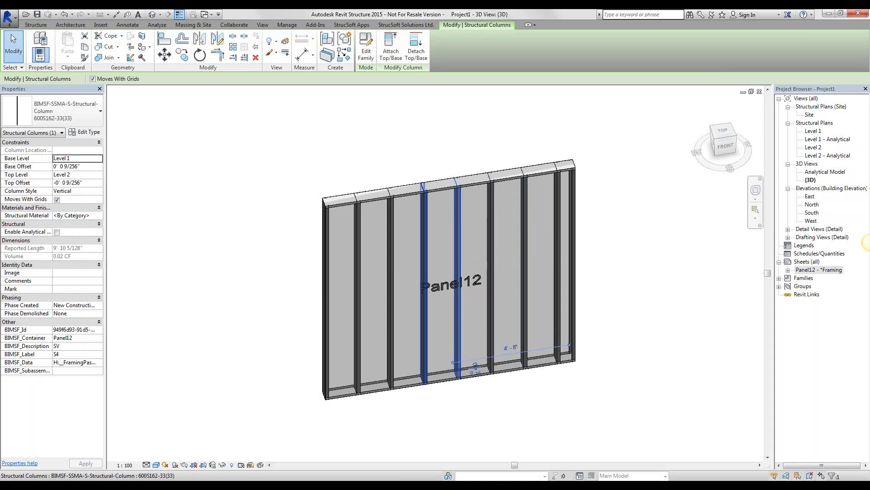
click(425, 272)
click(459, 260)
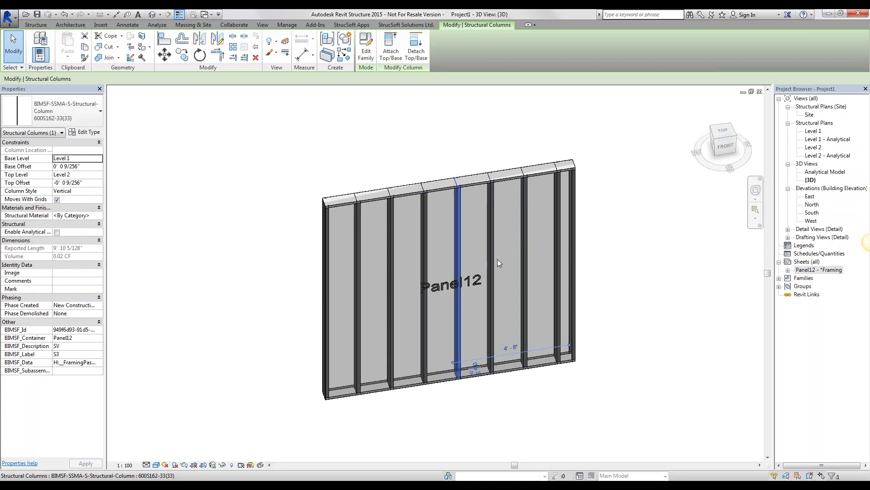
click(491, 259)
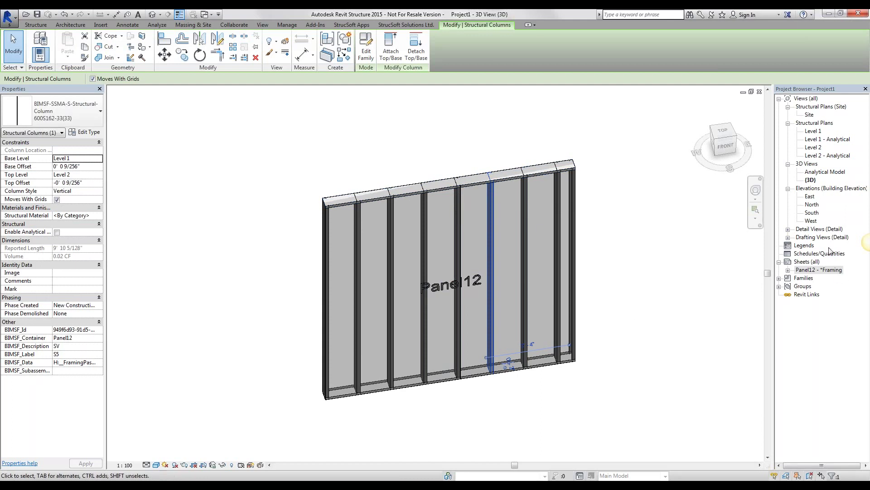
Step: Open the Panel12 - *Framing sheet, zoom into the drawing and clear the selection
click(819, 270)
double_click(820, 270)
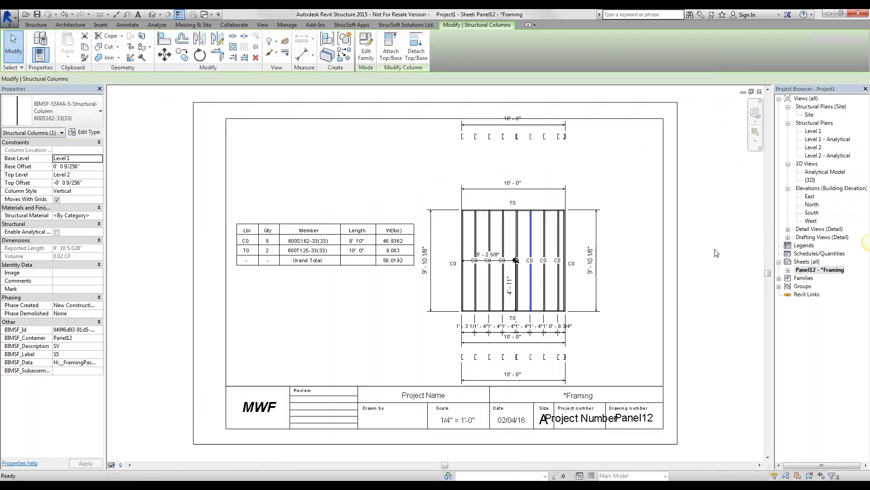
scroll(548, 264, up, 3)
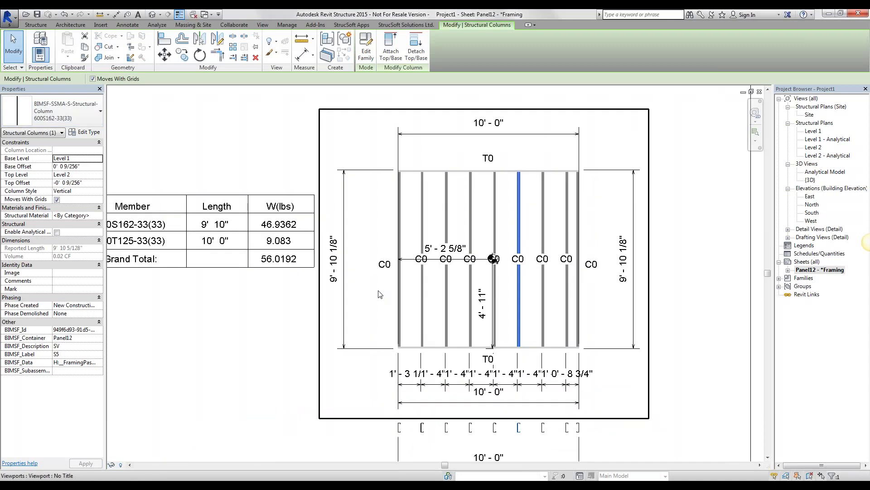
click(487, 177)
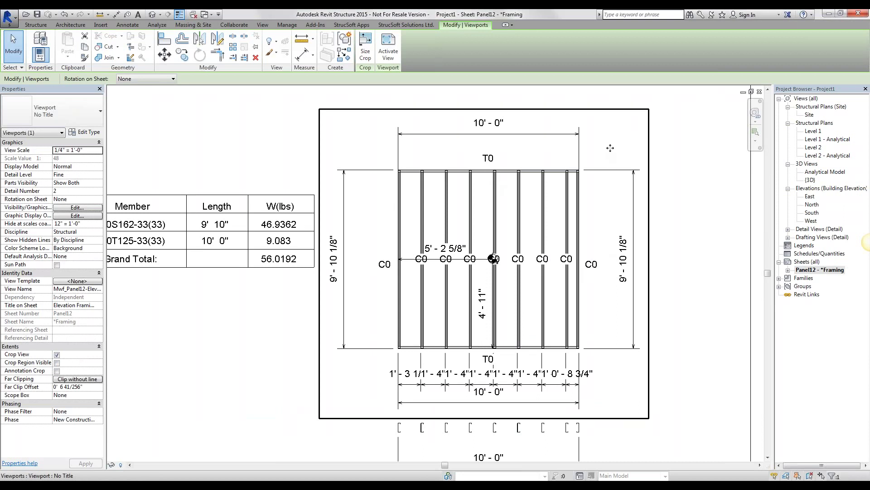
click(678, 156)
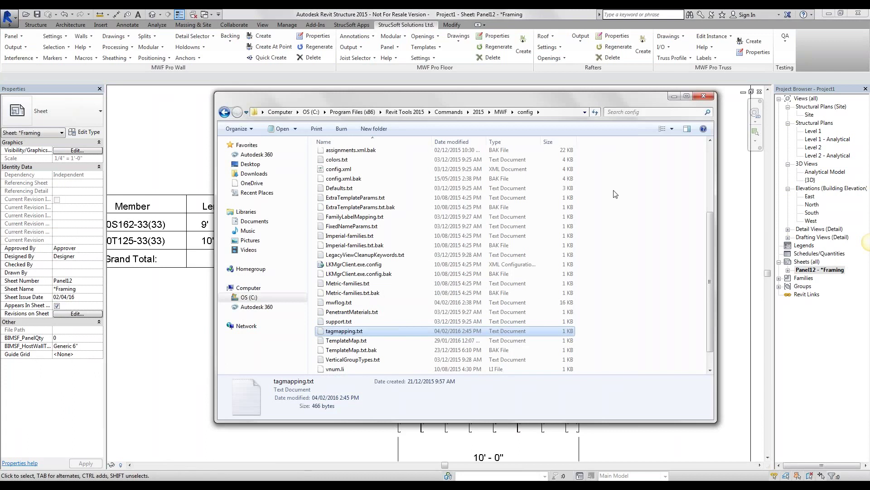
Step: Show the MWF config folder path under Revit Tools 2015 and select tagmapping.txt
click(556, 112)
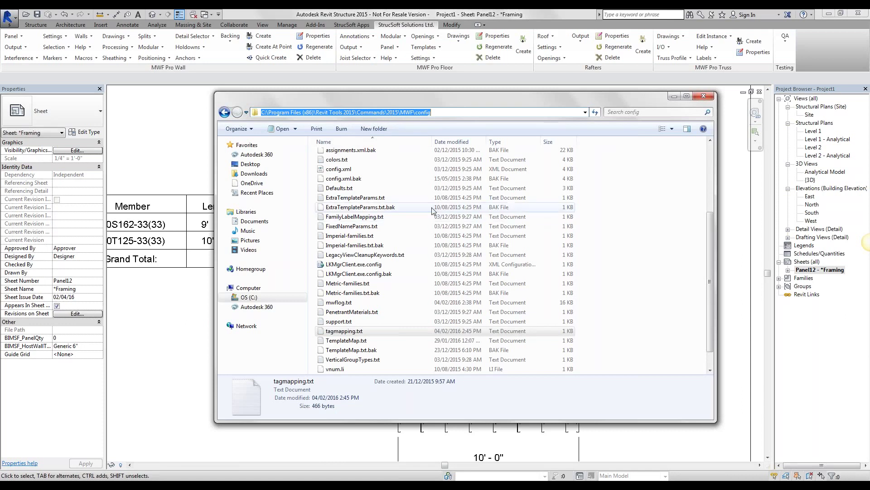
click(398, 179)
scroll(407, 218, up, 5)
scroll(401, 213, down, 5)
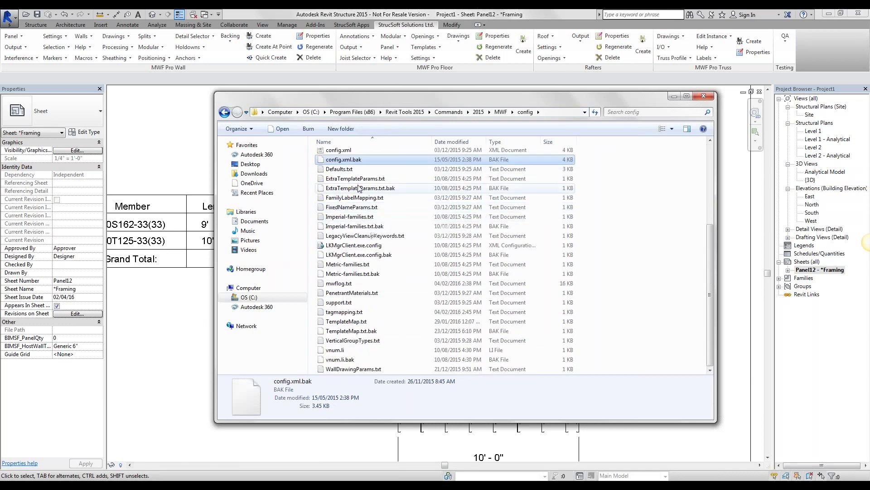
click(349, 314)
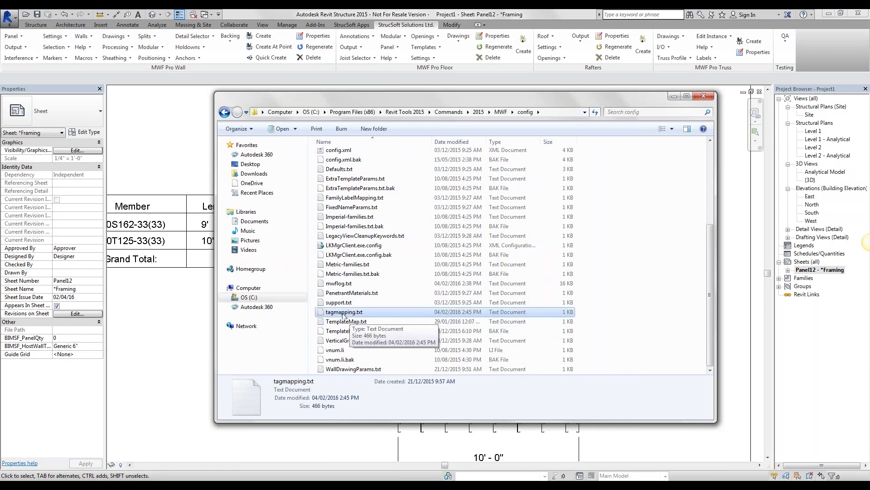
Step: Copy tagmapping.txt and paste a duplicate into the same config folder
right_click(355, 313)
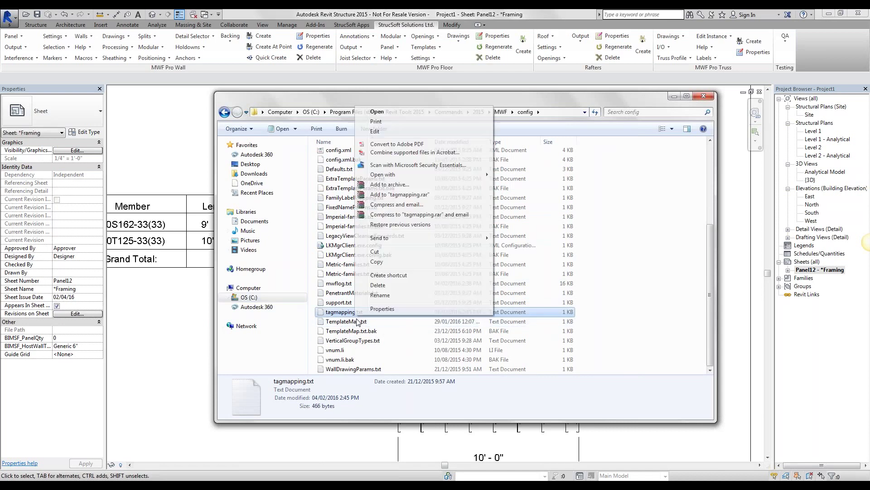
click(373, 263)
right_click(619, 318)
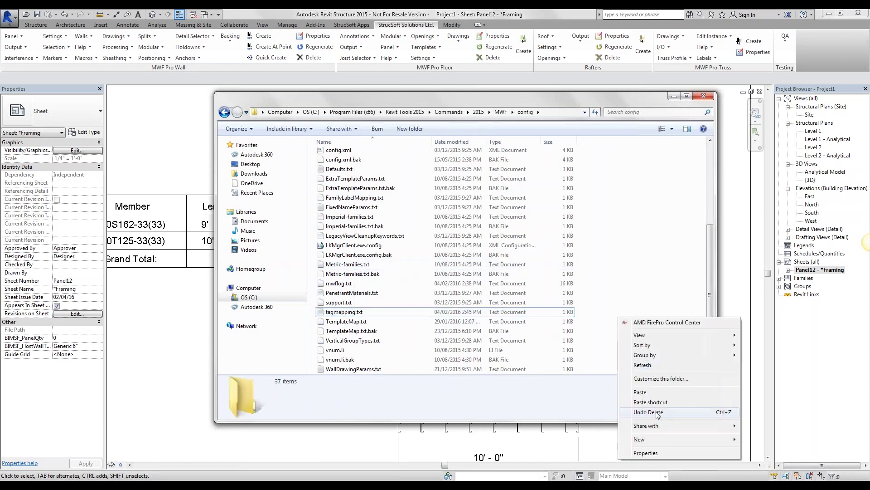
click(640, 392)
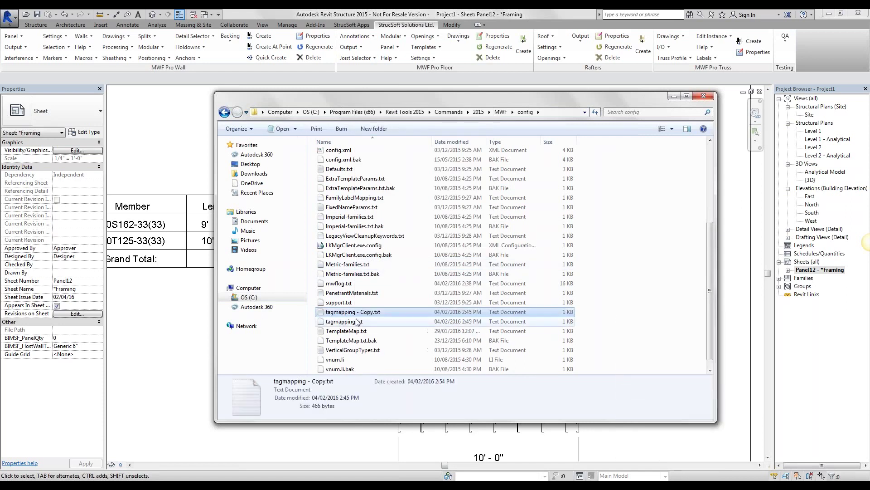
Step: Rename the duplicate from 'tagmapping - Copy.txt' to tagmapping.User.txt
right_click(365, 315)
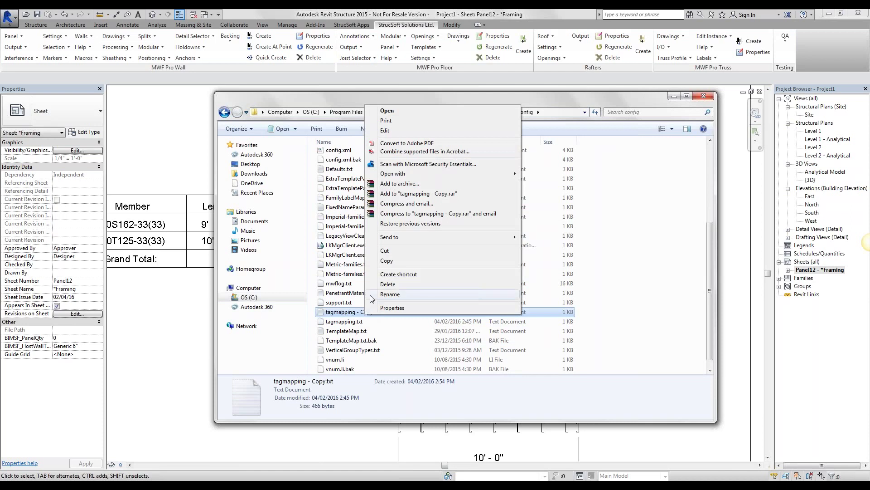
click(389, 295)
drag(356, 311, 372, 318)
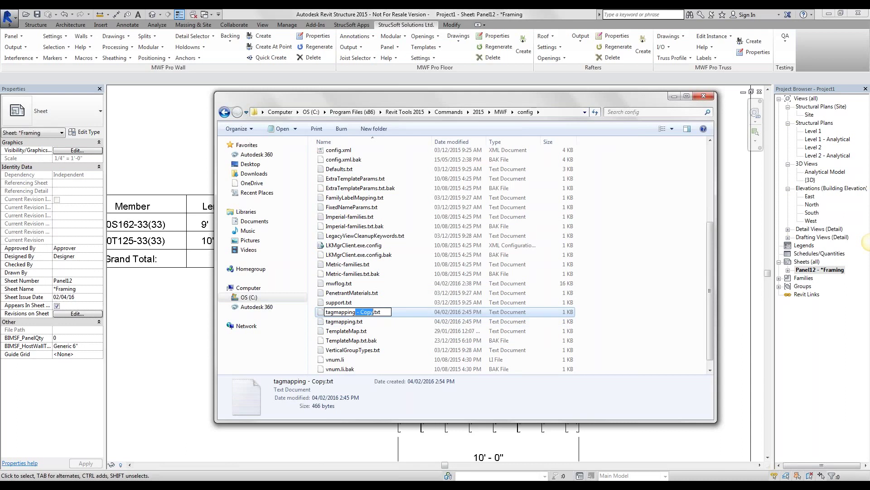
key(Delete)
text(.User)
click(652, 298)
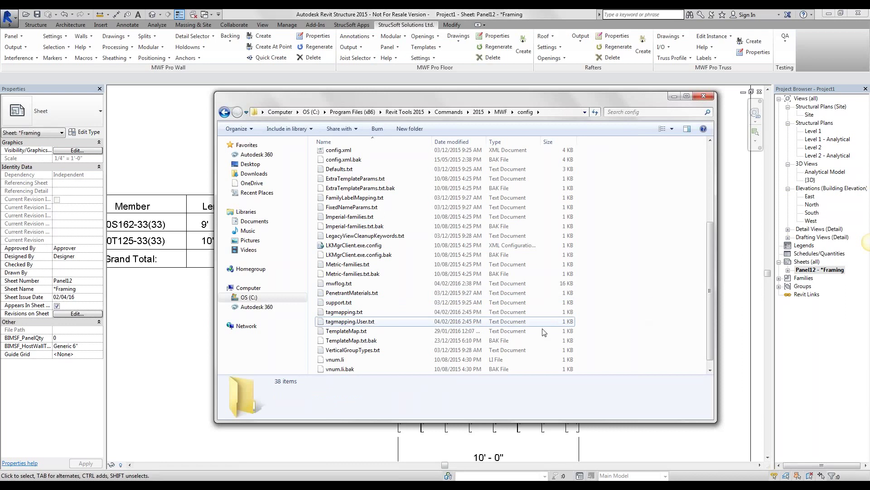
Step: Edit tagmapping.User.txt in Notepad so the lines read TTOP;TT and TBOT;BT
double_click(374, 322)
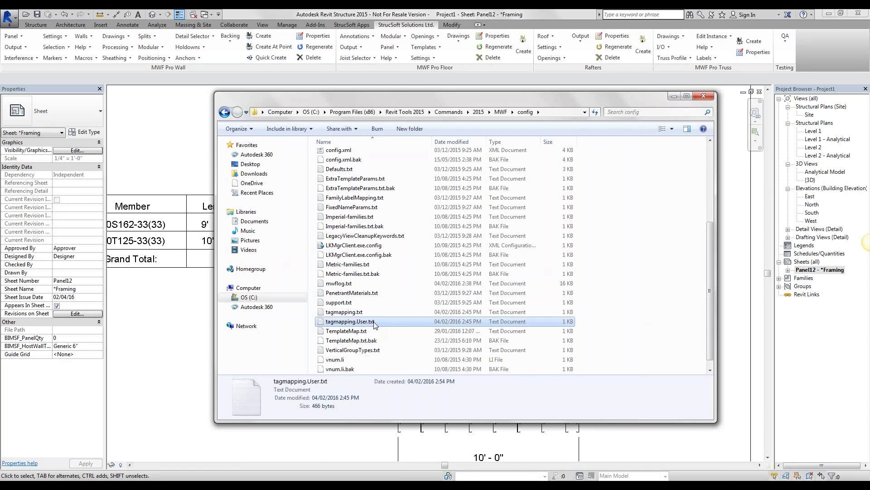
drag(223, 156, 418, 82)
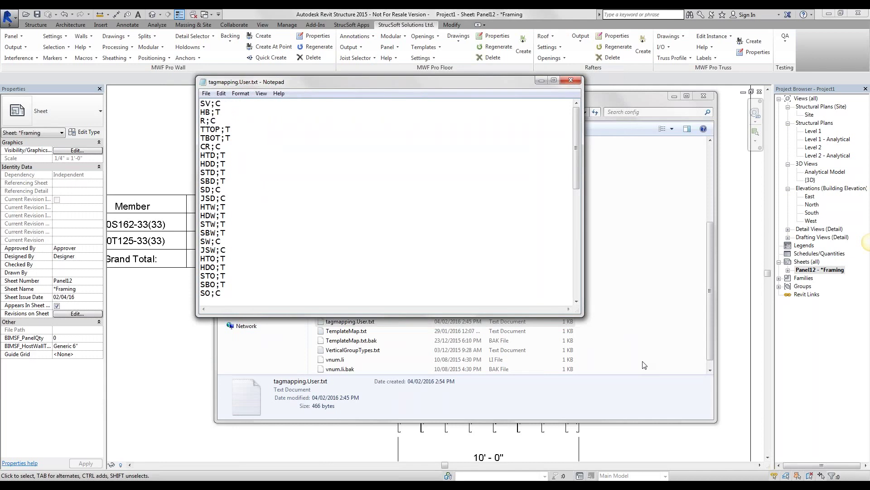
drag(582, 314, 652, 414)
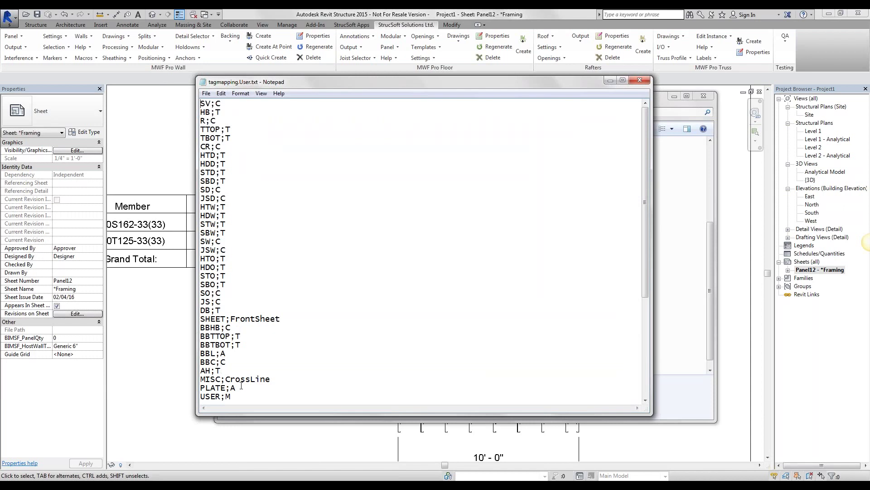
drag(235, 391, 200, 389)
click(236, 129)
text(T)
key(BackSpace)
text(BT)
Step: Close Notepad saving tagmapping.User.txt, and minimize Explorer to return to Revit
click(641, 80)
click(404, 265)
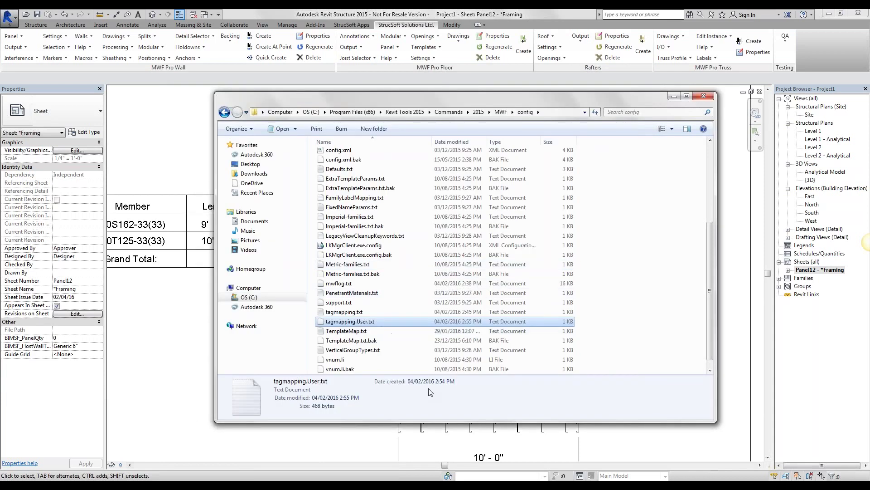
click(674, 97)
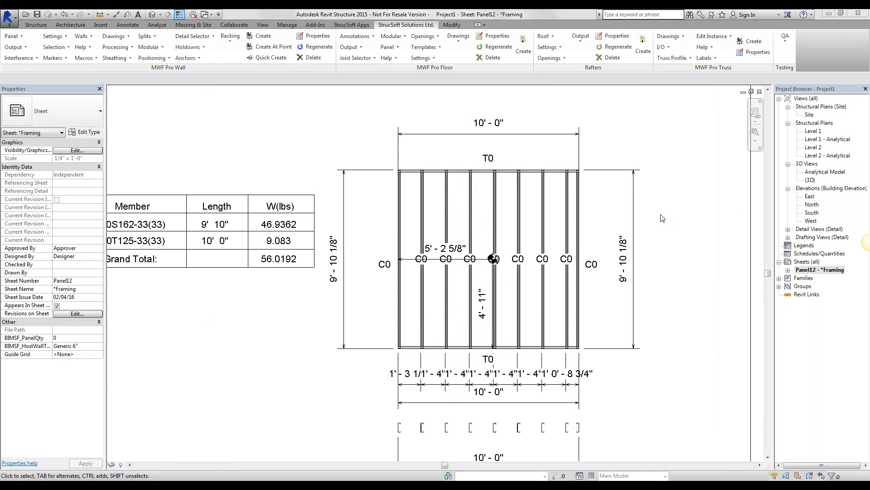
Step: Delete the Panel12 Framing sheet, the Bom00 drafting view and the Mwf_Panel12 detail views
click(818, 269)
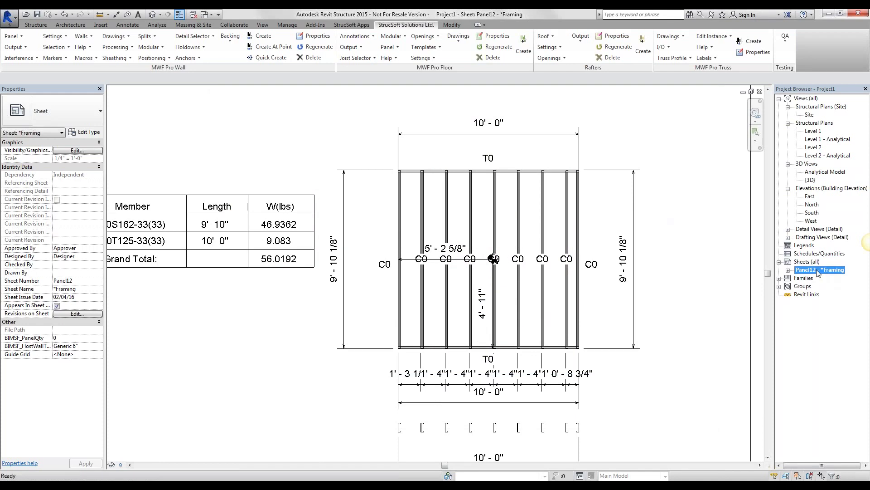
key(Delete)
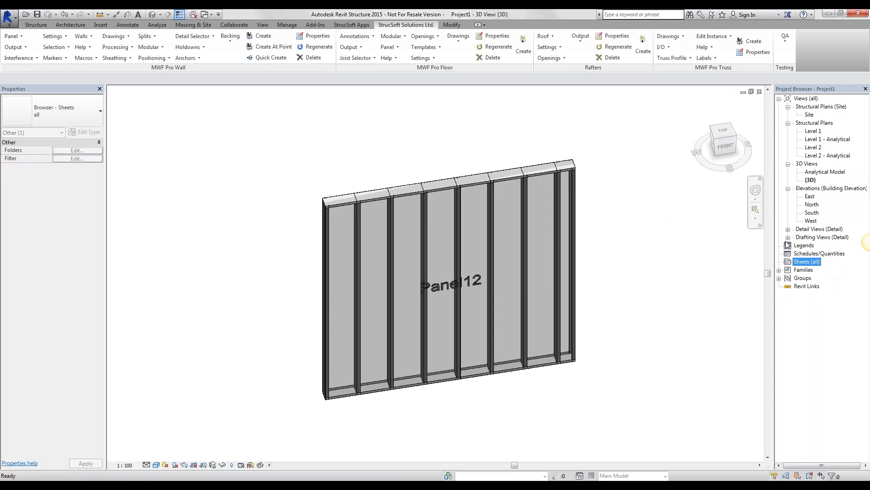
click(788, 237)
click(788, 229)
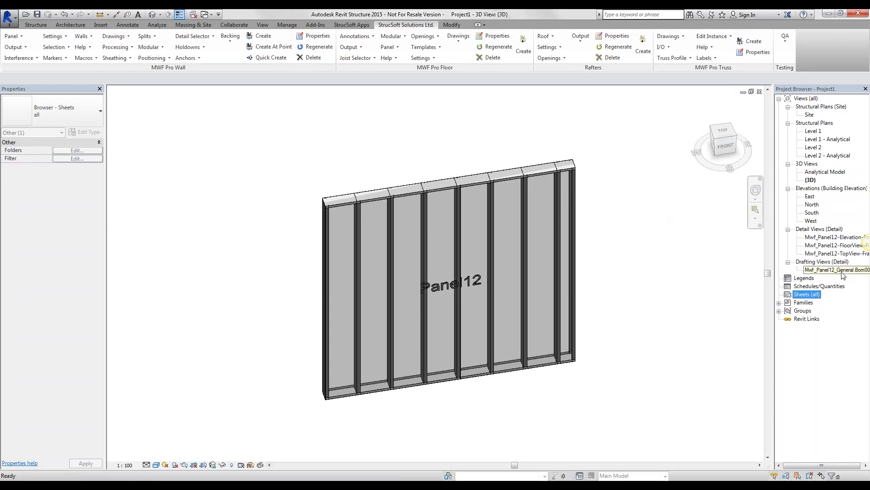
click(838, 270)
key(Delete)
key(Delete)
key(Delete)
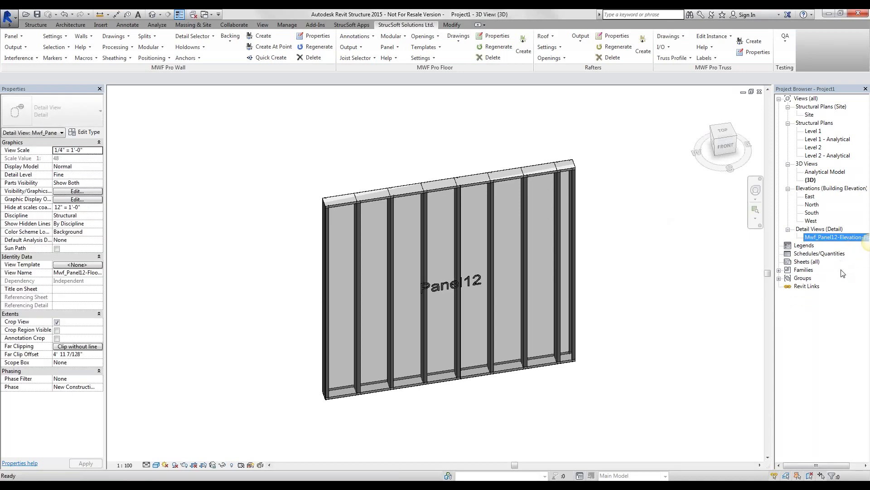
key(Delete)
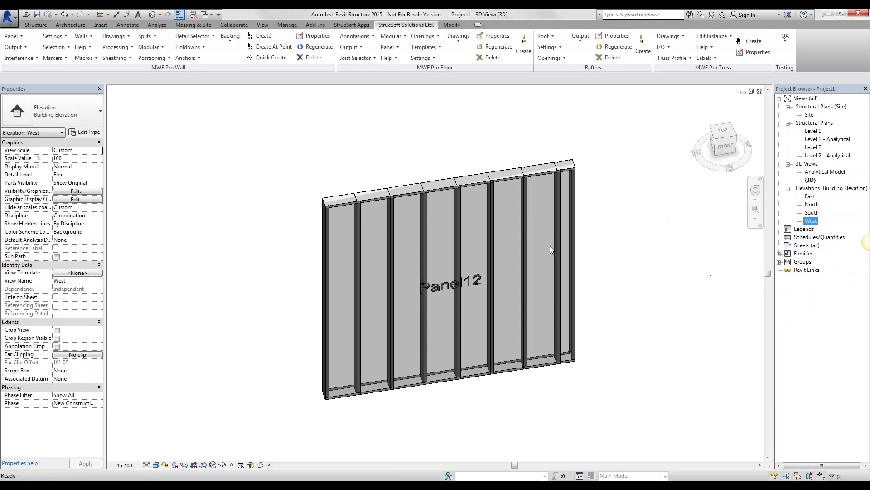
click(553, 241)
Step: Select a Panel12 stud and edit the MWF_Default_A4_Landscape wall panel drawing option file
click(558, 244)
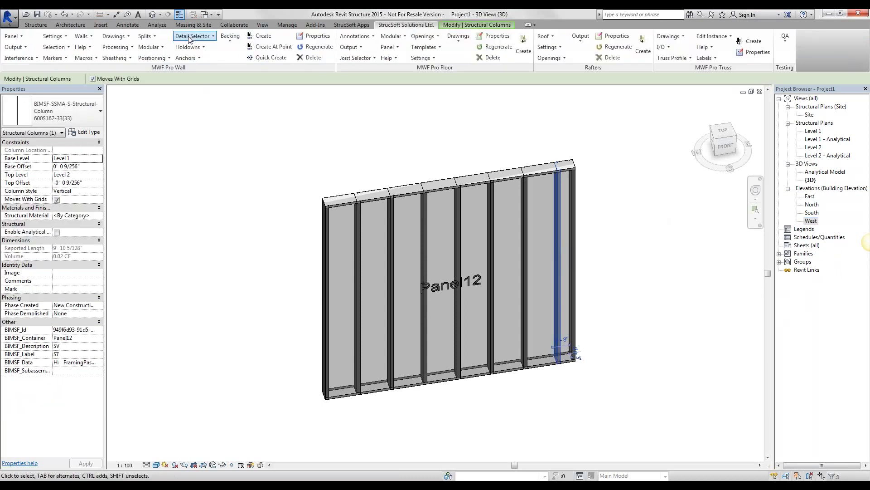
click(128, 37)
click(132, 46)
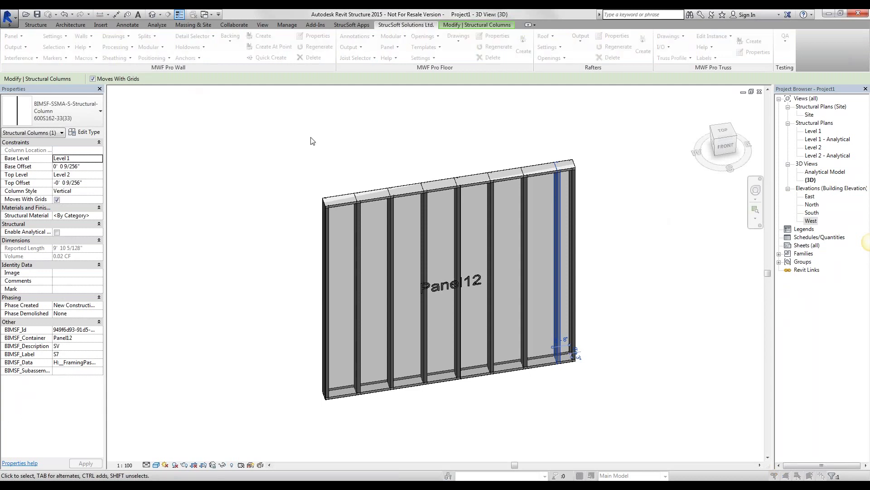
drag(169, 74, 280, 88)
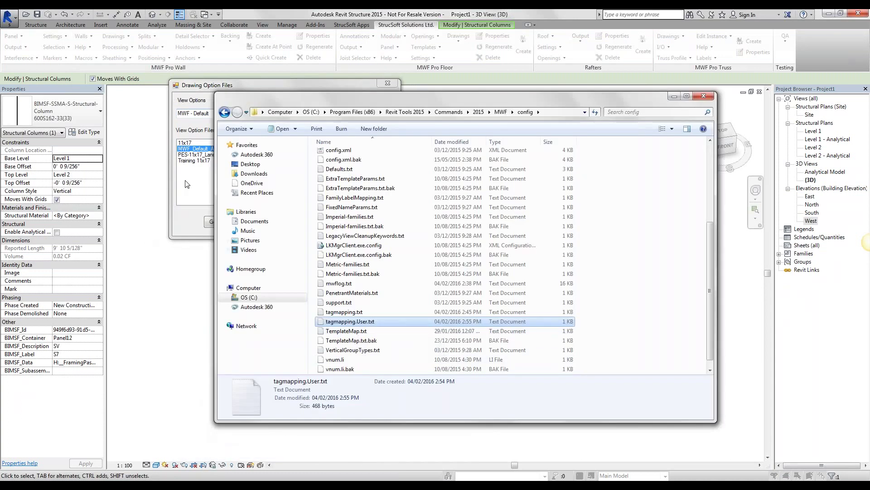
click(287, 223)
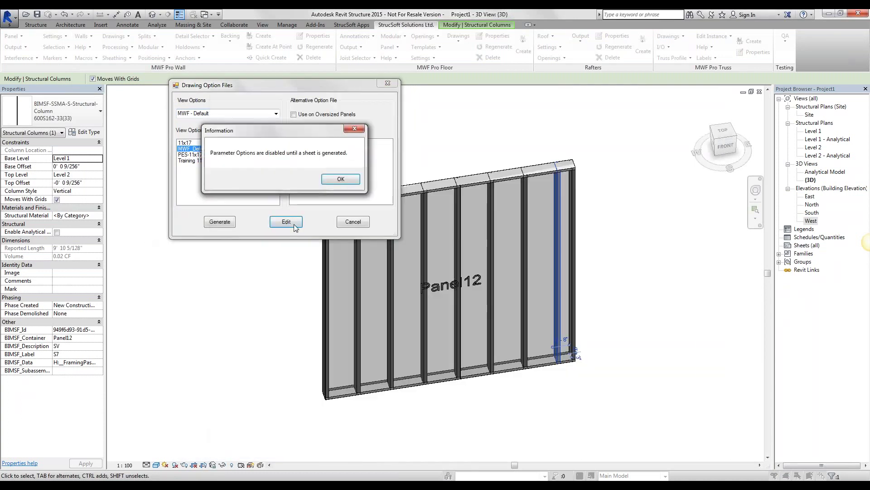
click(338, 180)
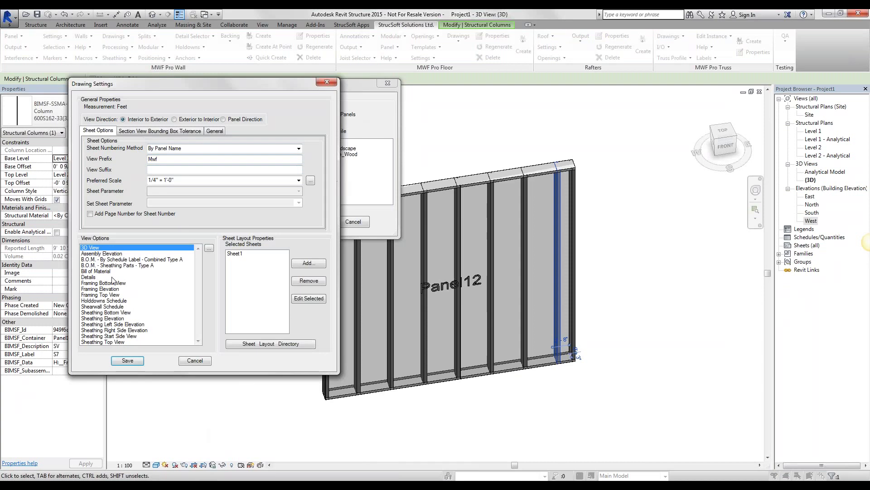
Step: Review the Framing Elevation view's label settings, then close that dialog
double_click(113, 289)
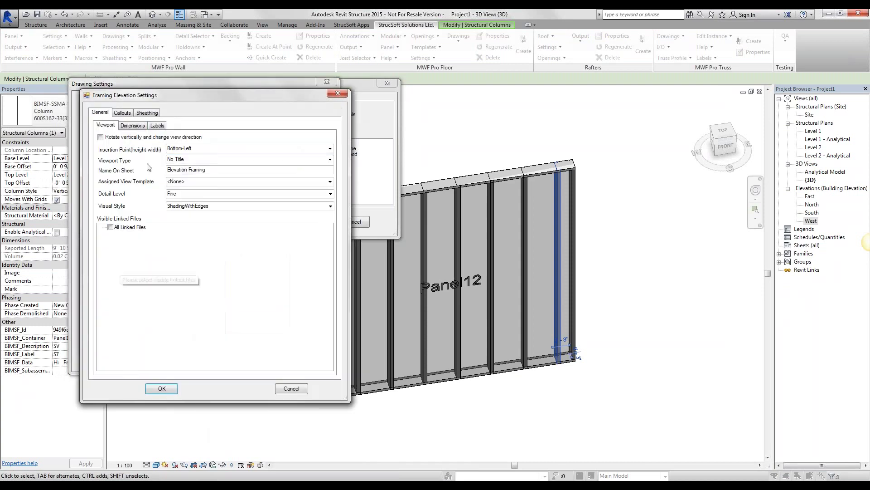
click(157, 126)
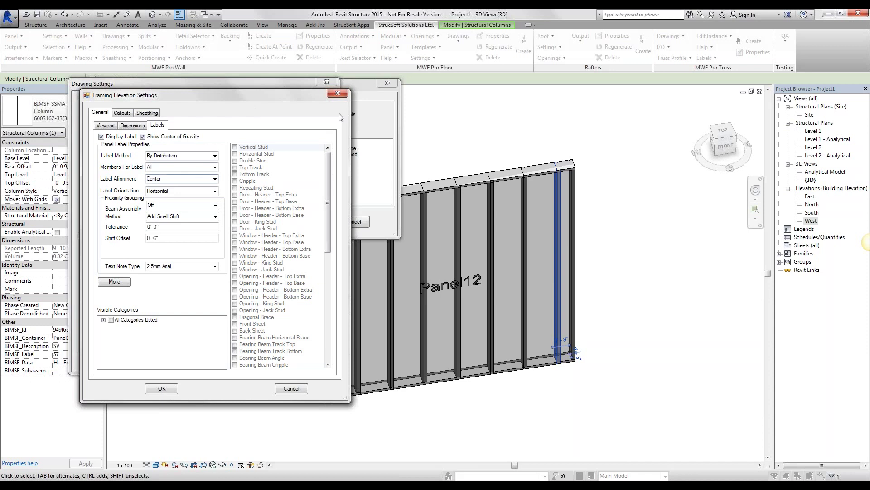
click(337, 93)
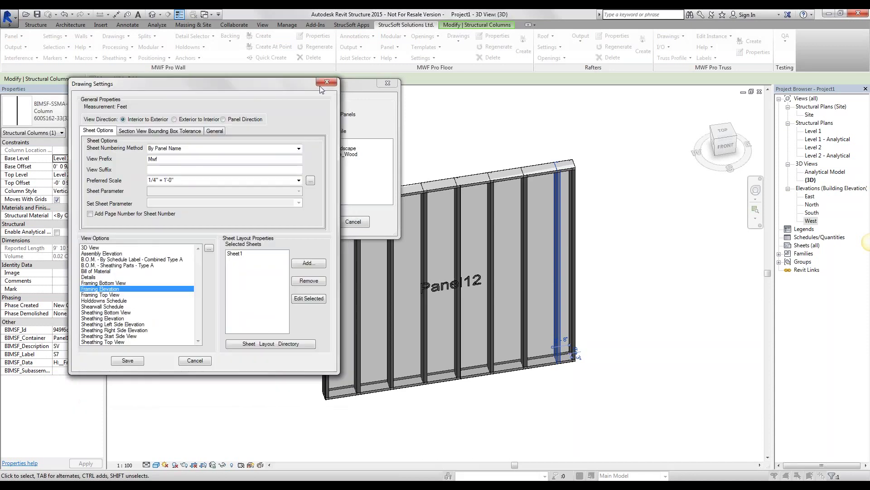
Step: Save the drawing settings, generate the Panel12 shop drawing and dismiss the warnings
click(125, 361)
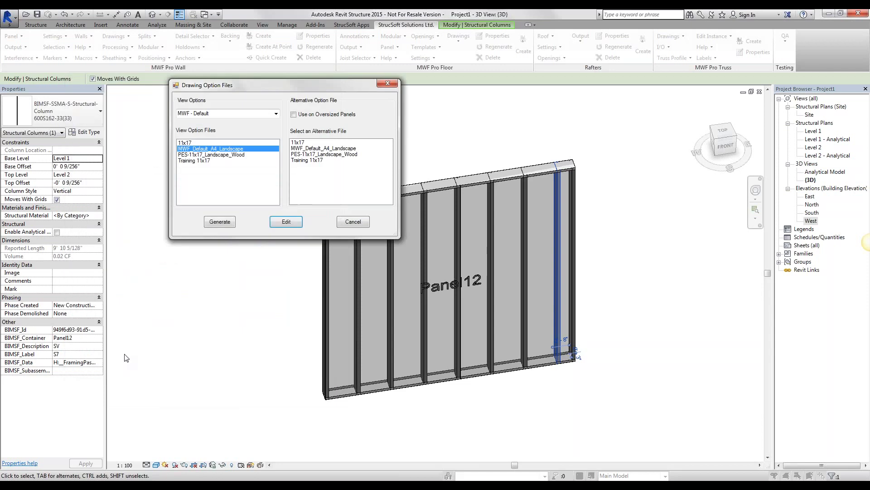
click(227, 222)
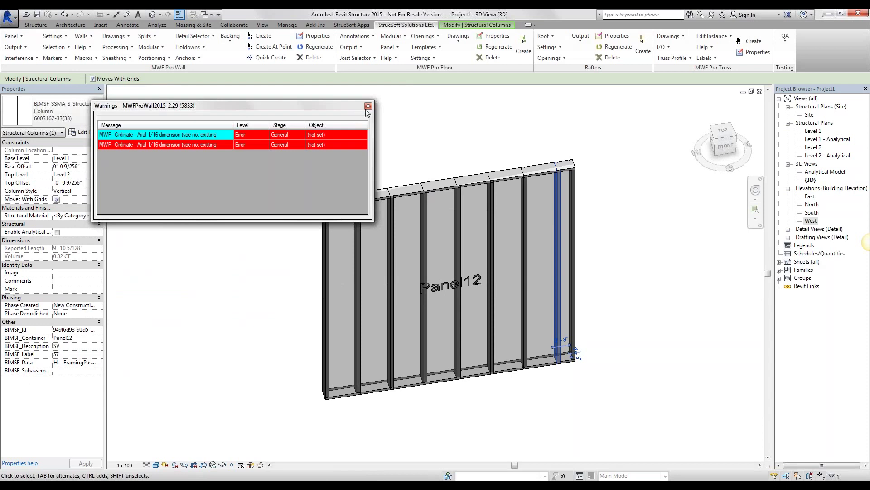
click(368, 107)
Step: Open the regenerated Panel12 Framing sheet, inspect the elevation, and drag its viewport right
click(779, 262)
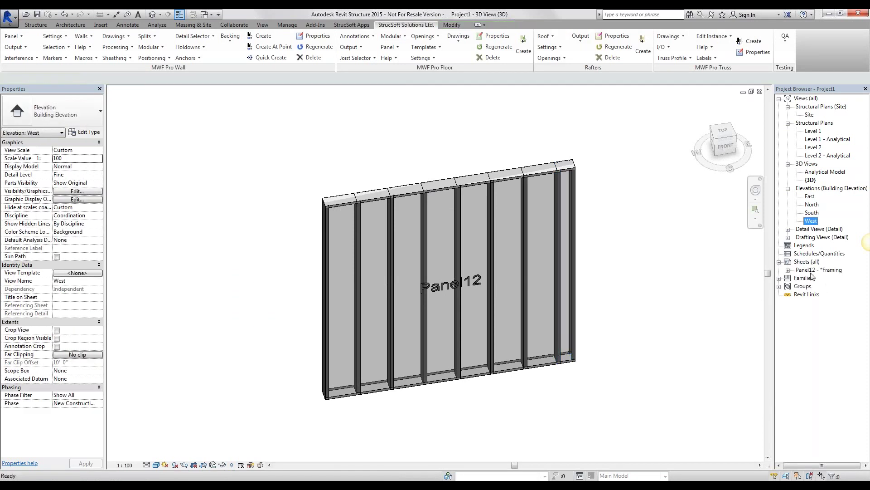
double_click(815, 270)
double_click(435, 281)
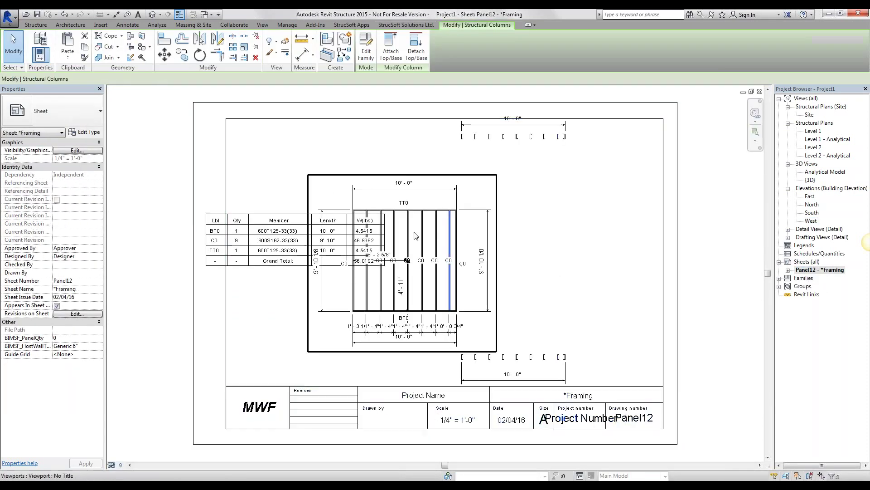
click(449, 281)
scroll(435, 277, up, 4)
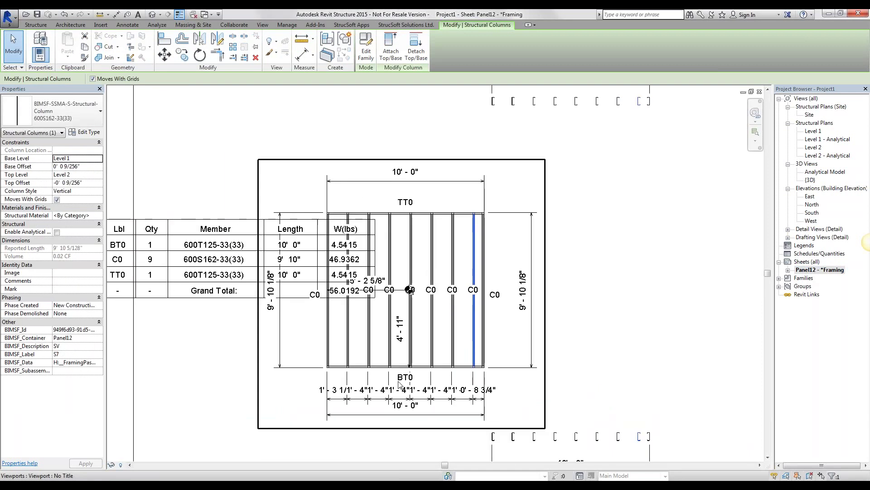
double_click(352, 271)
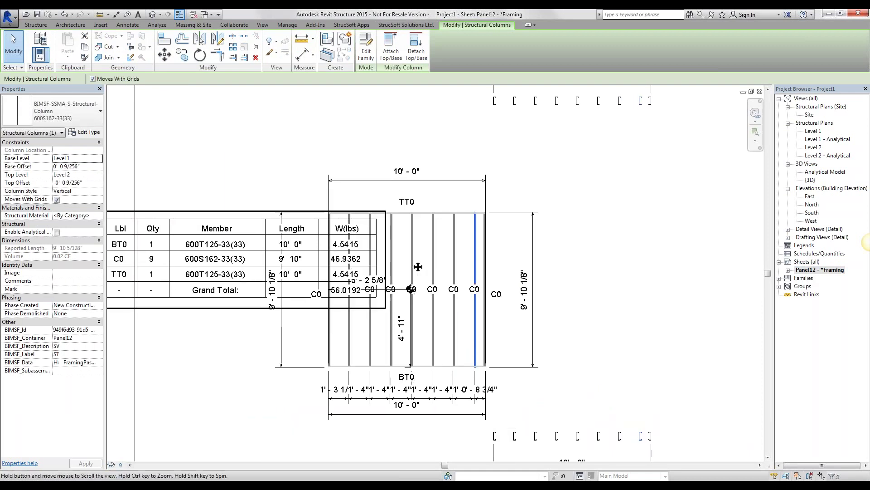
click(570, 336)
drag(612, 334, 772, 337)
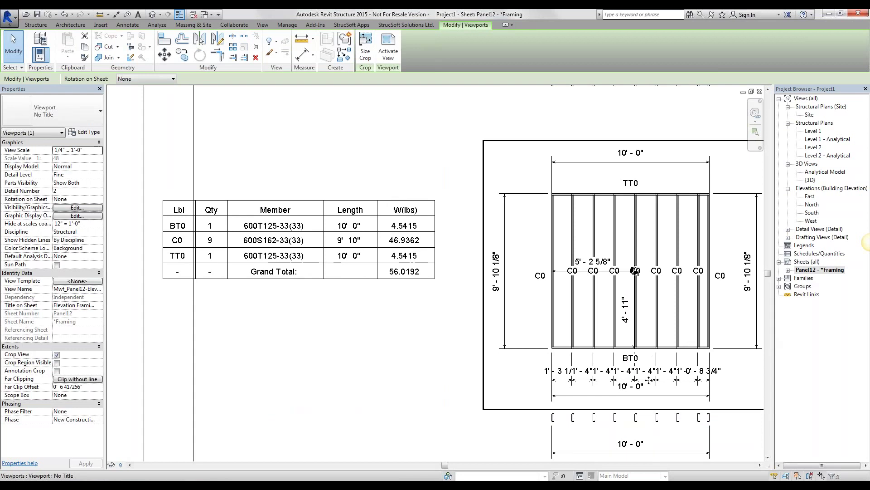
Step: Nudge the Bill of Material schedule viewport slightly right, beside the Panel12 framing elevation
middle_drag(625, 402, 757, 404)
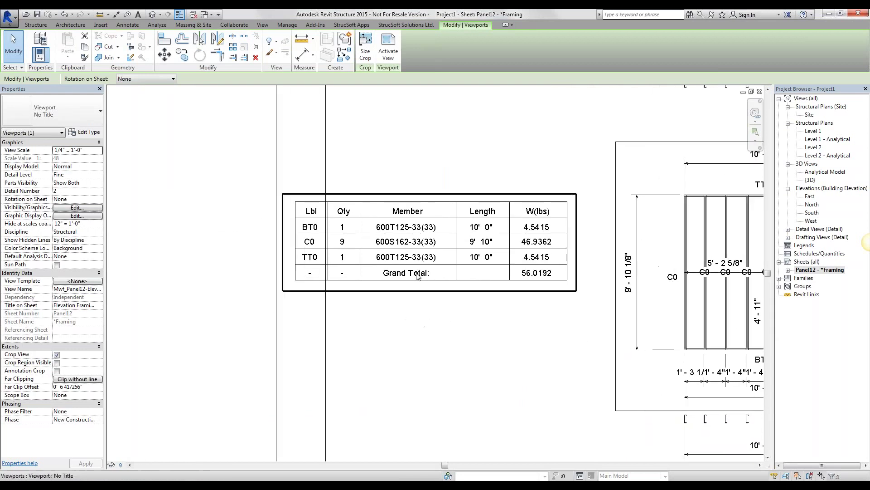
drag(451, 285, 487, 289)
drag(390, 260, 389, 260)
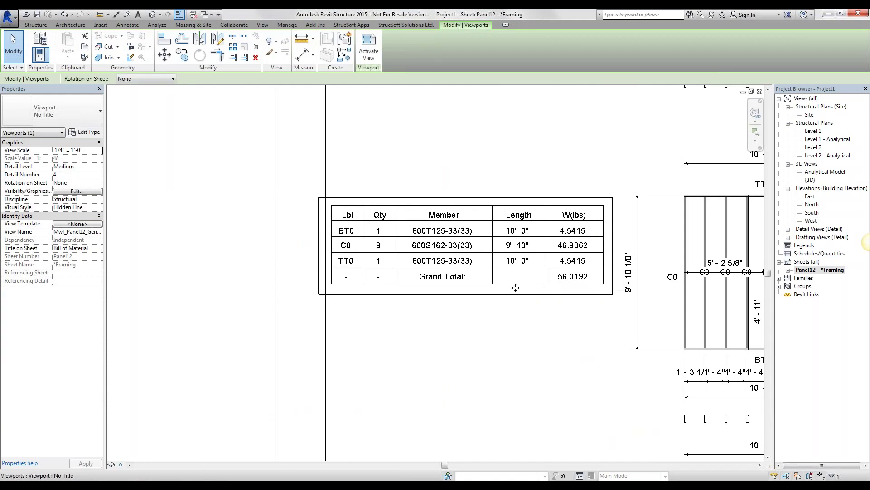
scroll(401, 256, down, 2)
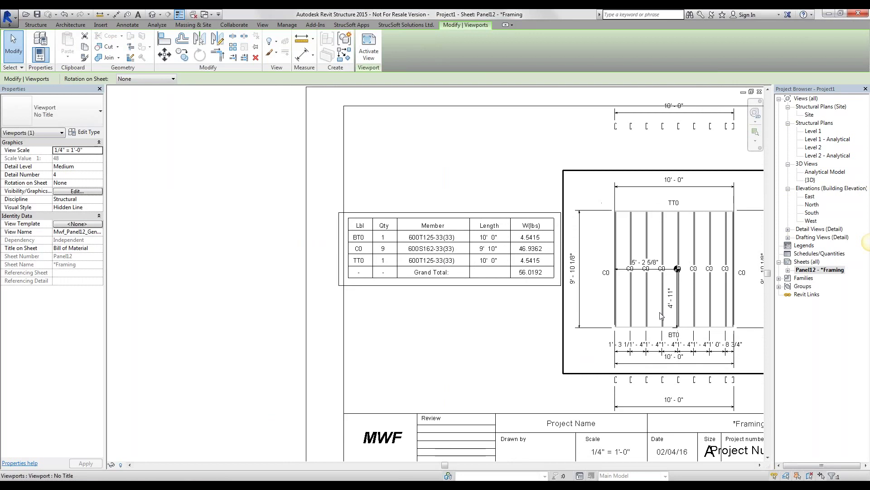
middle_drag(624, 276, 514, 260)
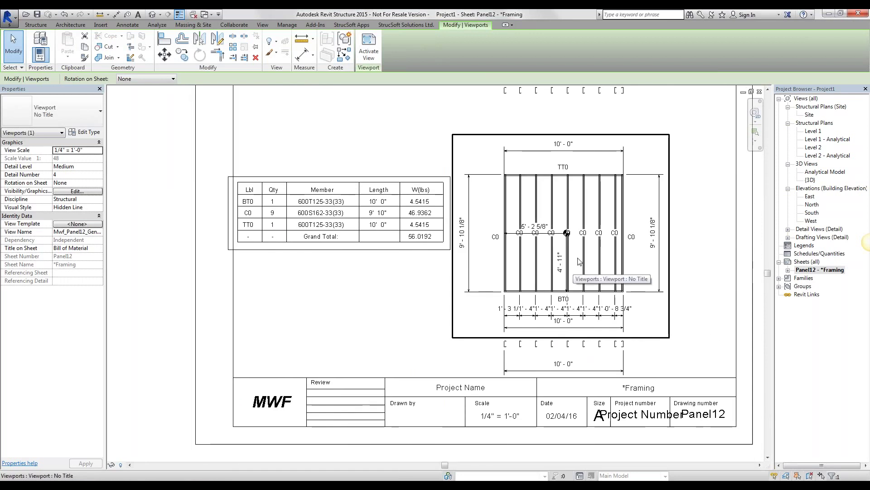